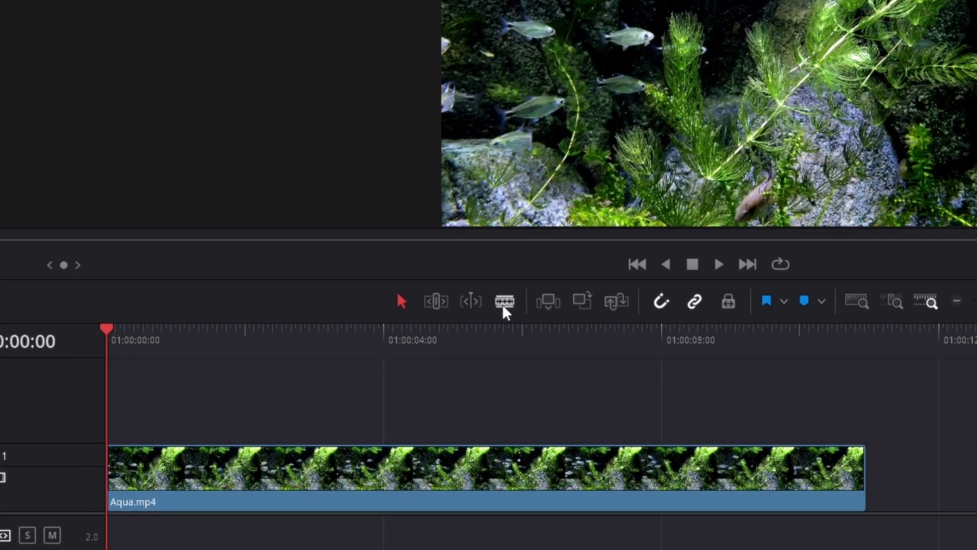
Blade Aqua.mp4 at 01:00:02:21 and 01:00:05:25, then return to Selection mode
{"action": "left_click", "coordinate": [502, 303]}
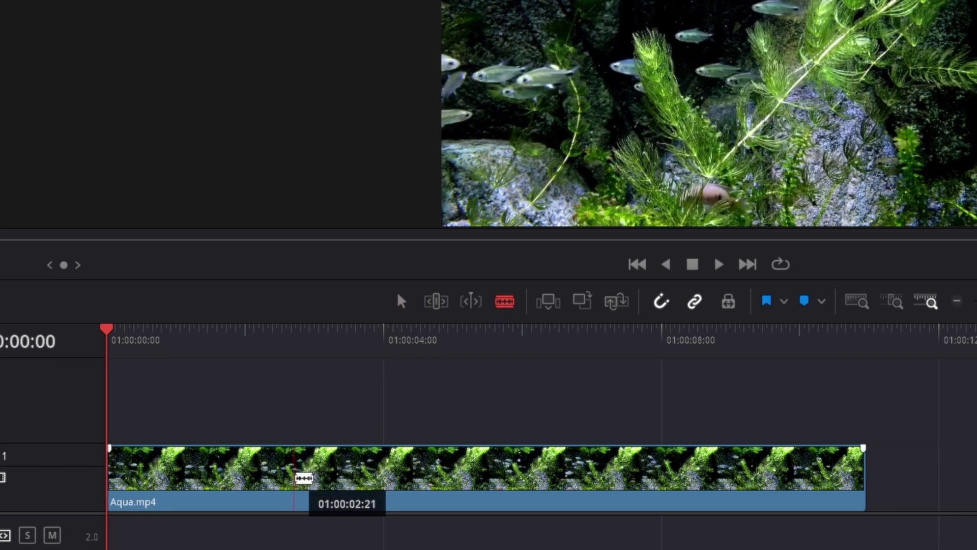
{"action": "left_click", "coordinate": [294, 478]}
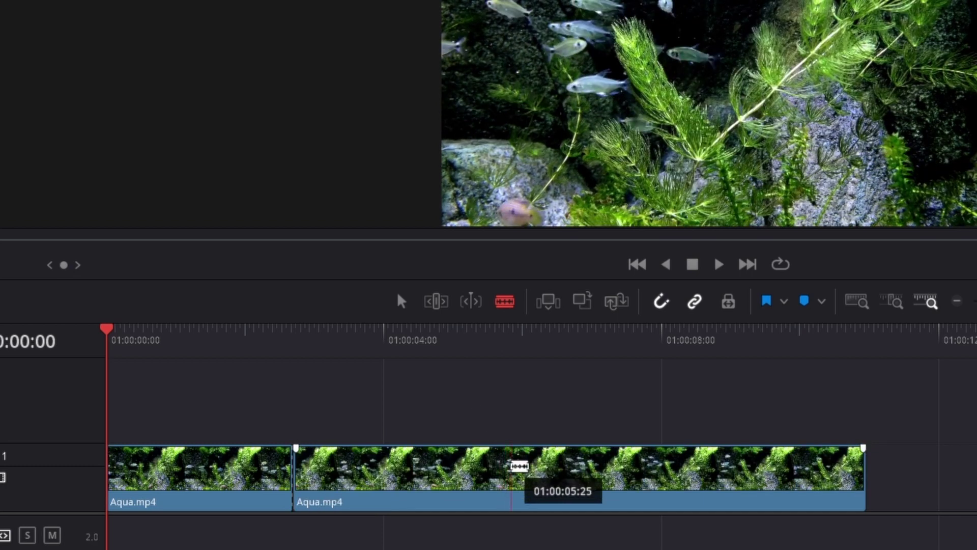
{"action": "left_click", "coordinate": [512, 469]}
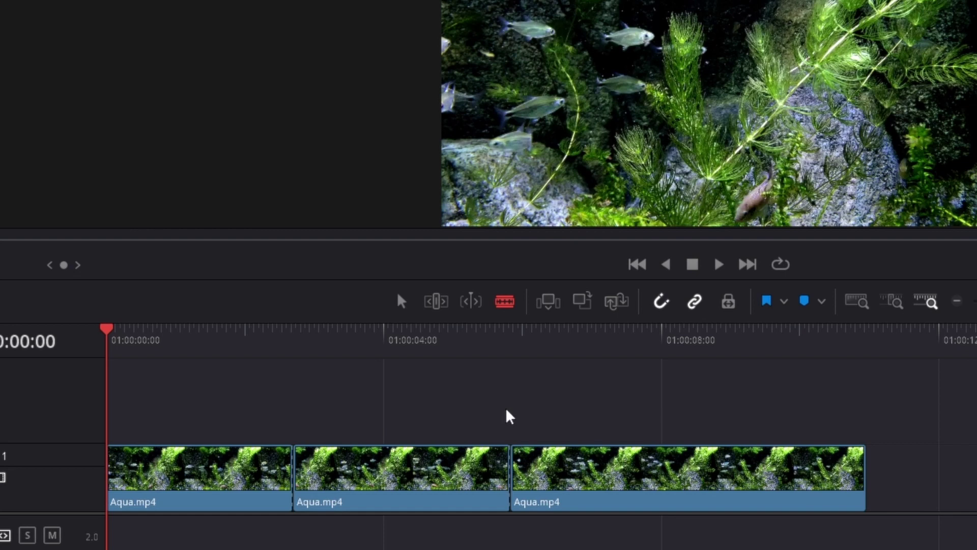
{"action": "key", "text": "a"}
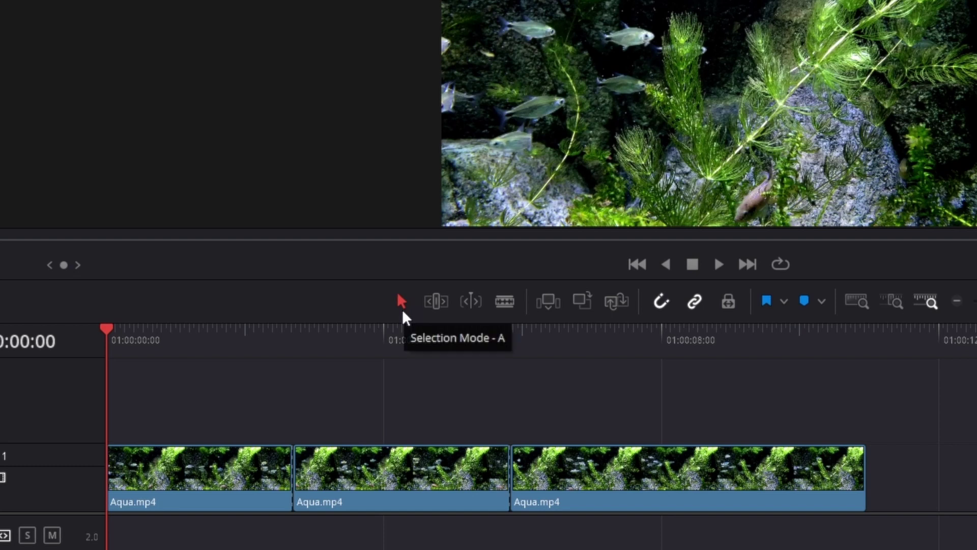
Show Retime Controls on the middle Aqua.mp4 piece and open its 100% speed menu
{"action": "right_click", "coordinate": [407, 472]}
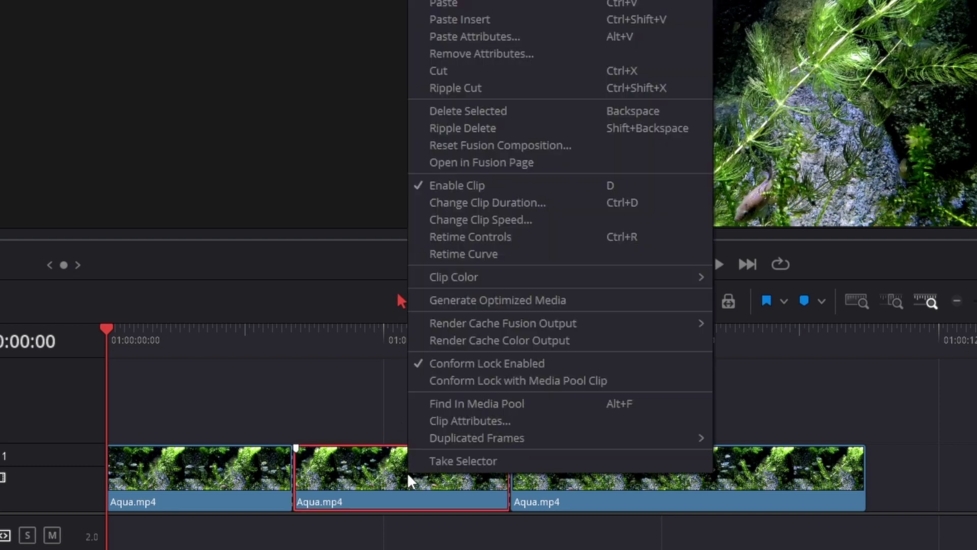
{"action": "left_click", "coordinate": [520, 237]}
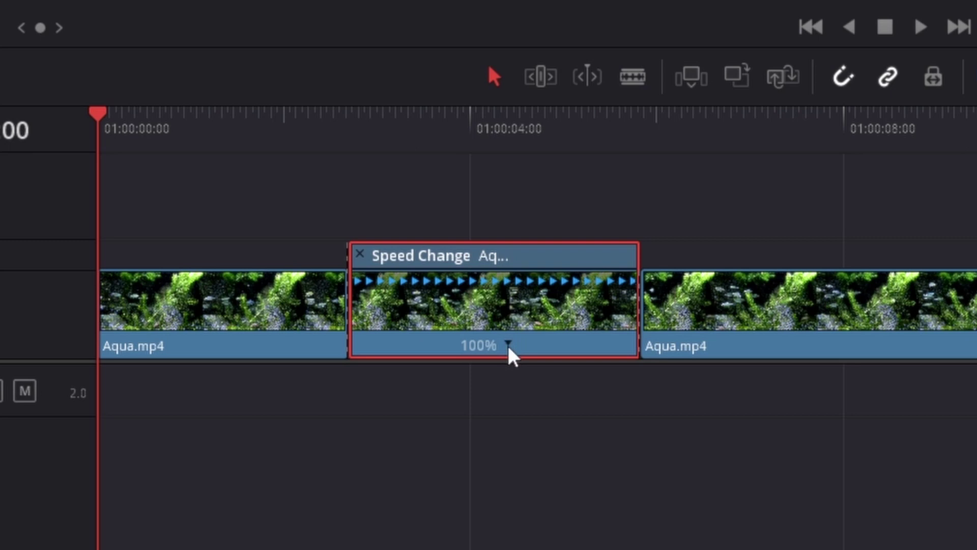
{"action": "left_click", "coordinate": [508, 343]}
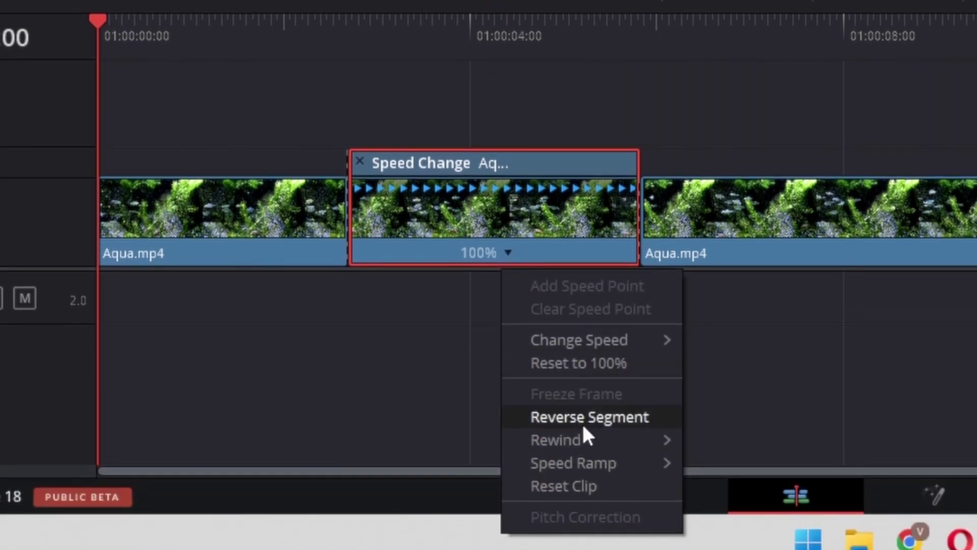
{"action": "mouse_move", "coordinate": [591, 462]}
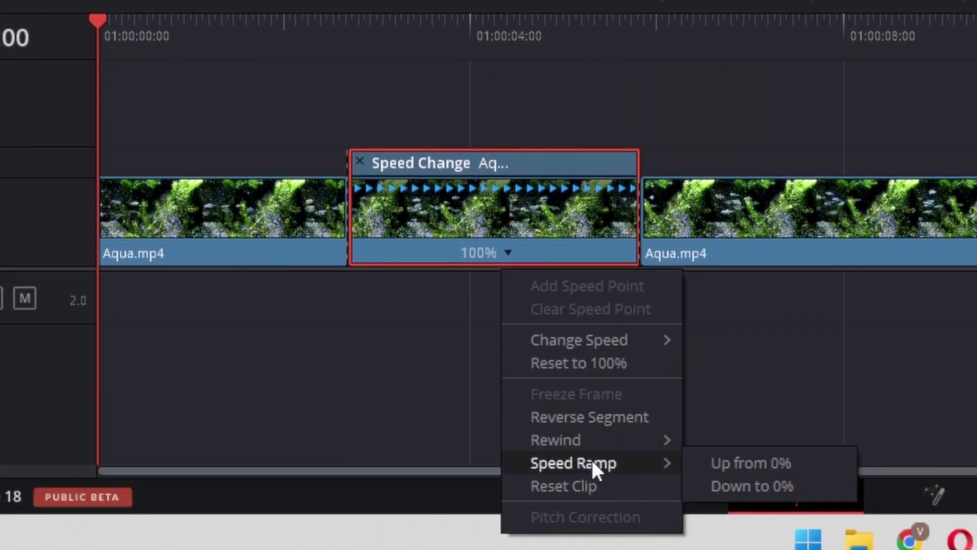
Apply Speed Ramp > Down to 0% to the middle piece, then select the first and last clips
{"action": "left_click", "coordinate": [763, 488]}
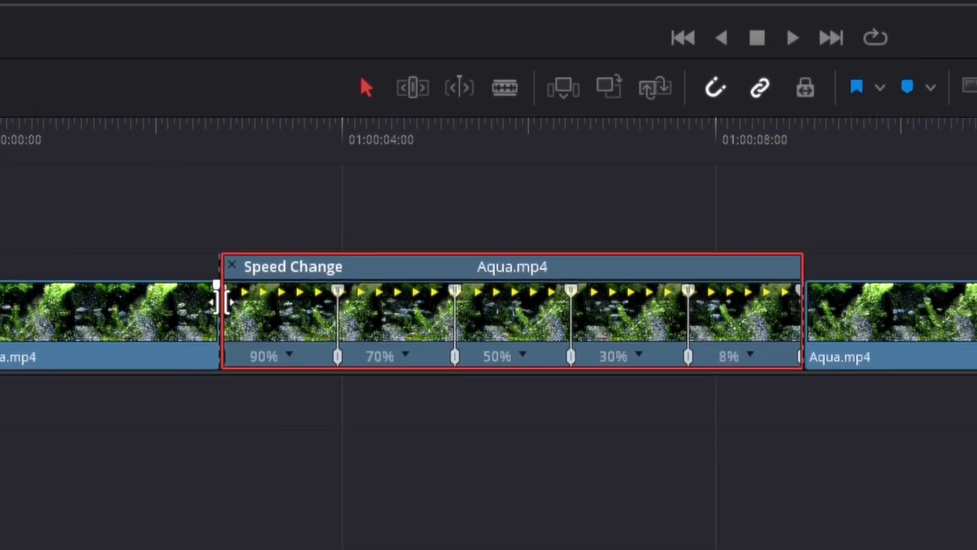
{"action": "left_click", "coordinate": [103, 328]}
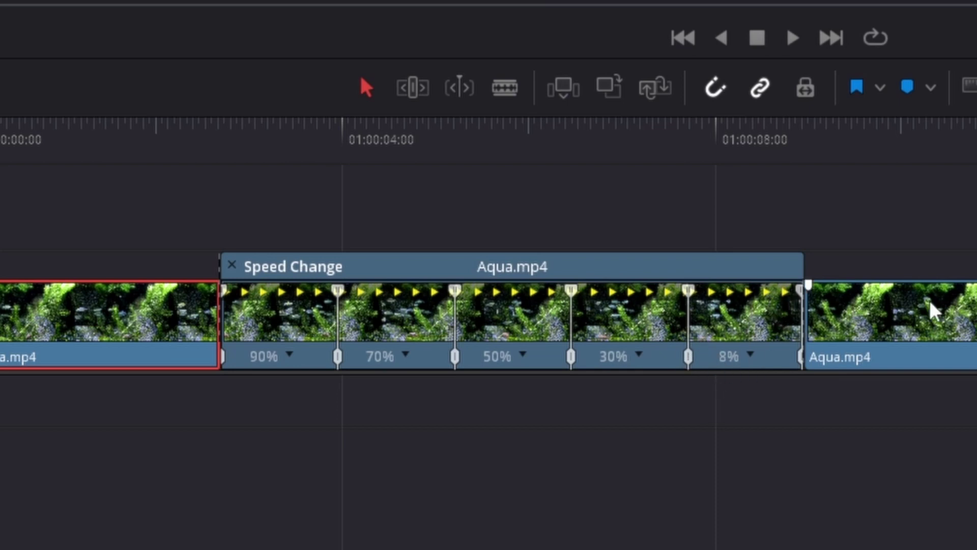
{"action": "left_click", "coordinate": [854, 349]}
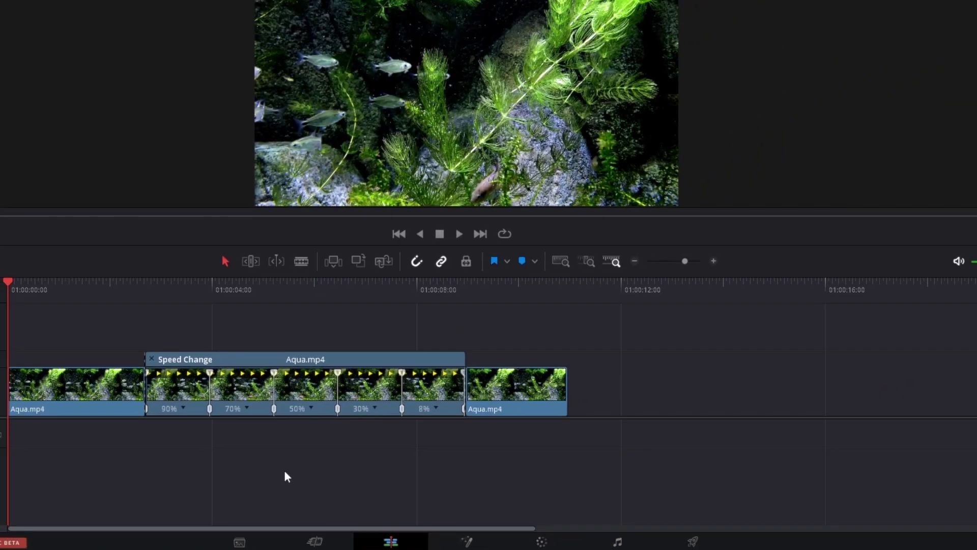
Zoom the timeline in and scroll right so the ramp's five speed segments spread out
{"action": "key", "text": "ctrl+equal"}
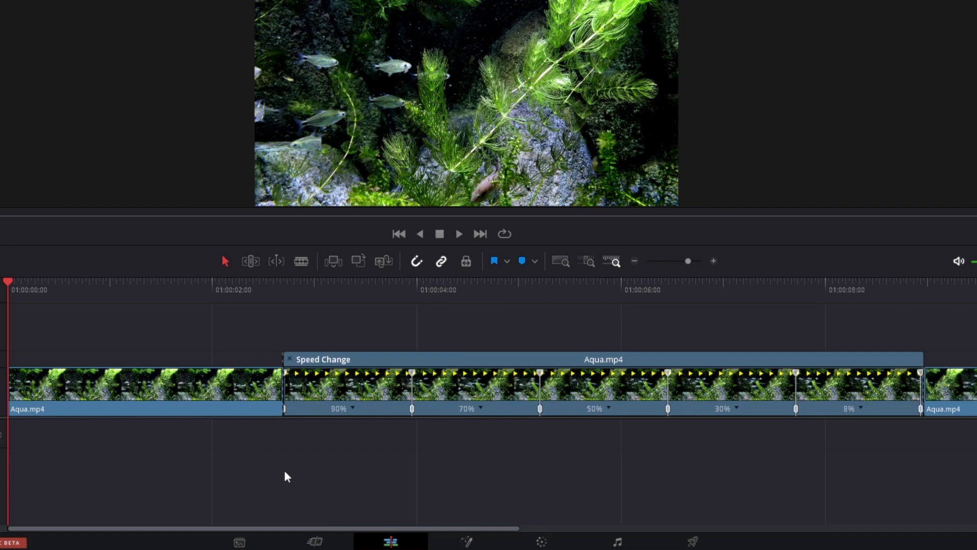
{"action": "left_click_drag", "start_coordinate": [255, 526], "coordinate": [330, 527]}
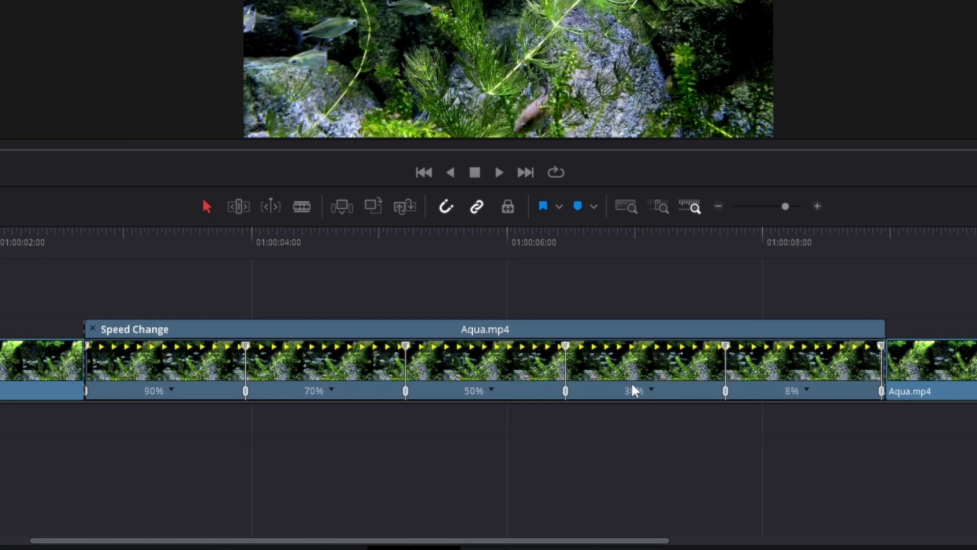
Change the 30% and 70% ramp segments to 75% via Change Speed
{"action": "left_click", "coordinate": [652, 392]}
{"action": "left_click", "coordinate": [653, 391]}
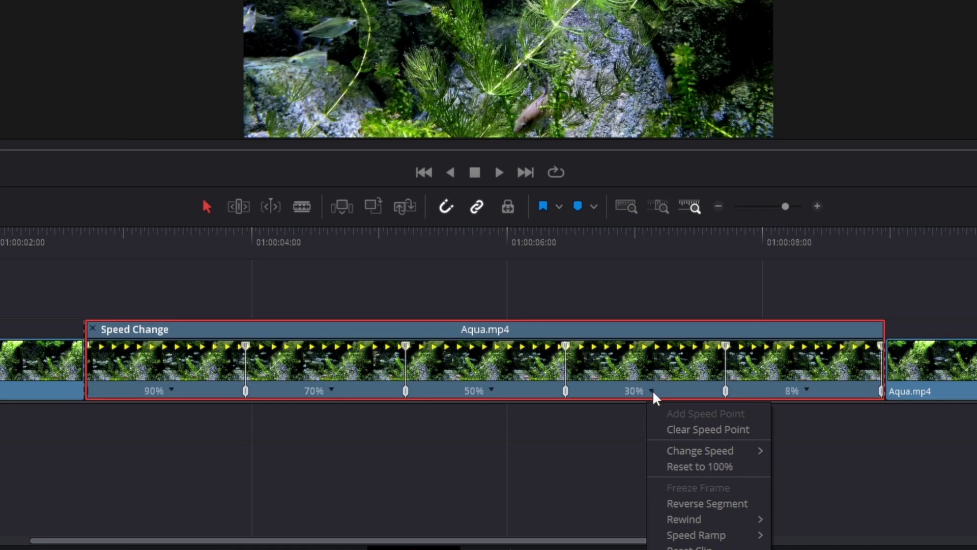
{"action": "mouse_move", "coordinate": [702, 453]}
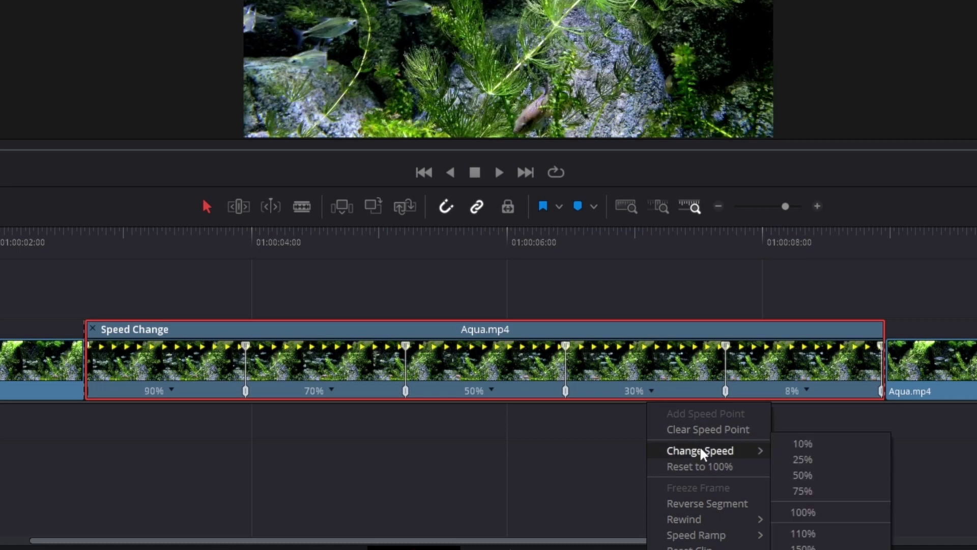
{"action": "left_click", "coordinate": [826, 492]}
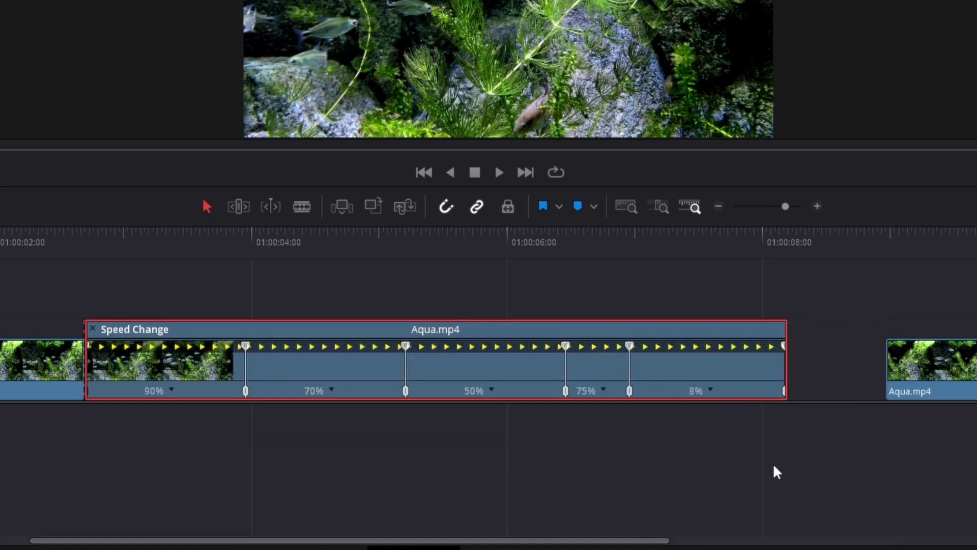
{"action": "right_click", "coordinate": [331, 398]}
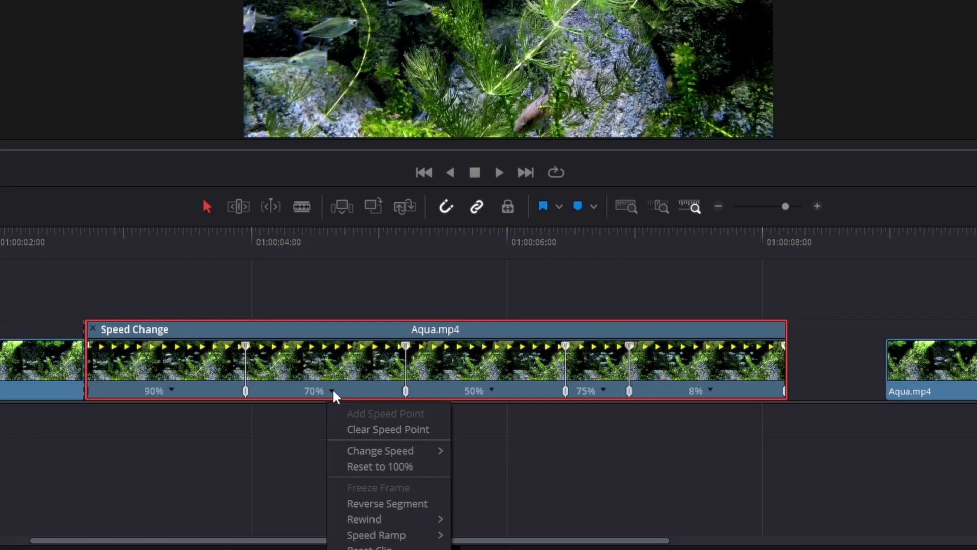
{"action": "mouse_move", "coordinate": [367, 457]}
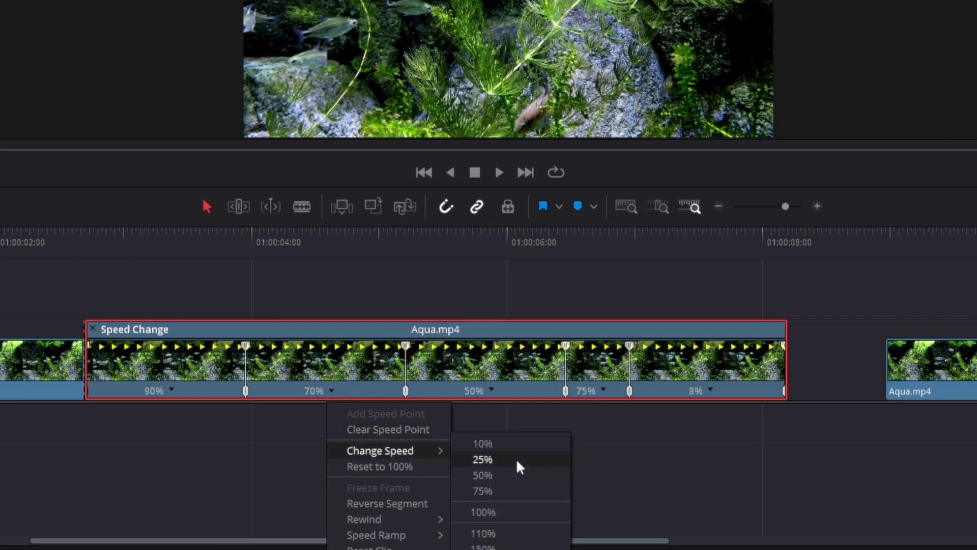
{"action": "left_click", "coordinate": [536, 486]}
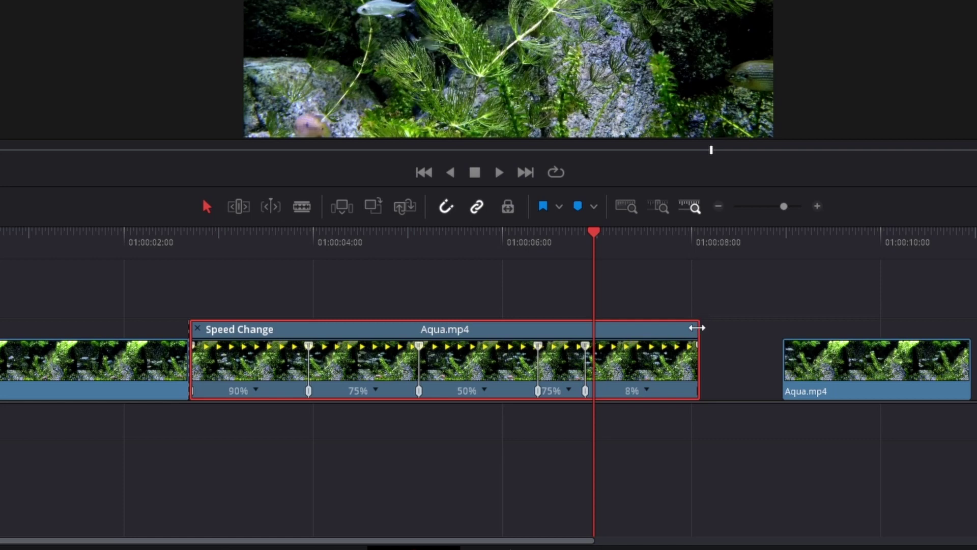
Drag speed points to shorten the slow sections and trim the clip end so the last segment reads 90%
{"action": "left_click_drag", "start_coordinate": [697, 328], "coordinate": [634, 326]}
{"action": "left_click", "coordinate": [720, 243]}
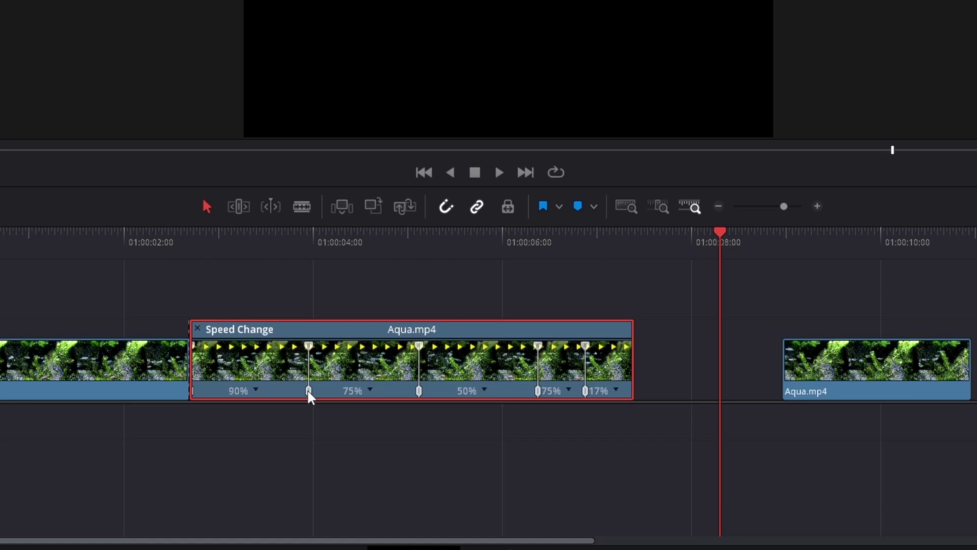
{"action": "left_click_drag", "start_coordinate": [308, 392], "coordinate": [246, 391]}
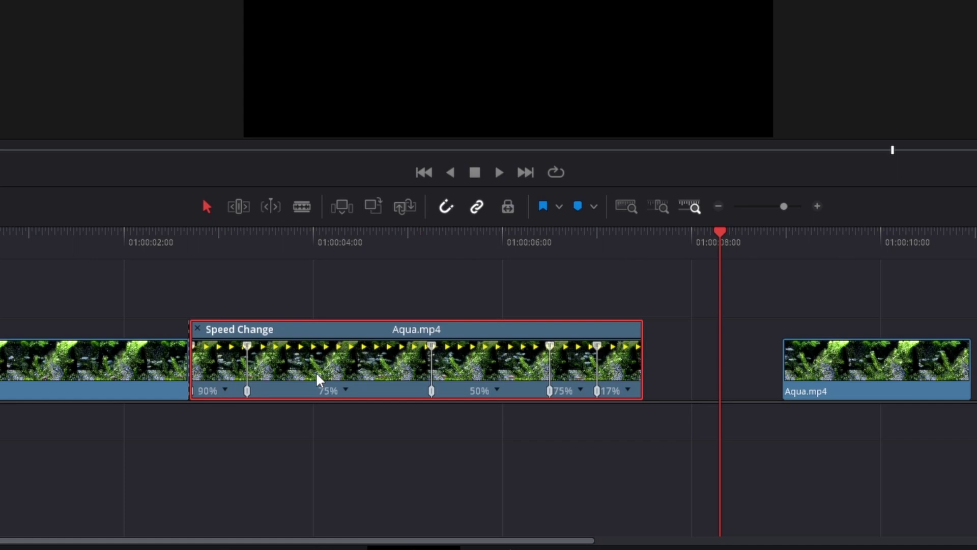
{"action": "left_click_drag", "start_coordinate": [432, 392], "coordinate": [322, 402]}
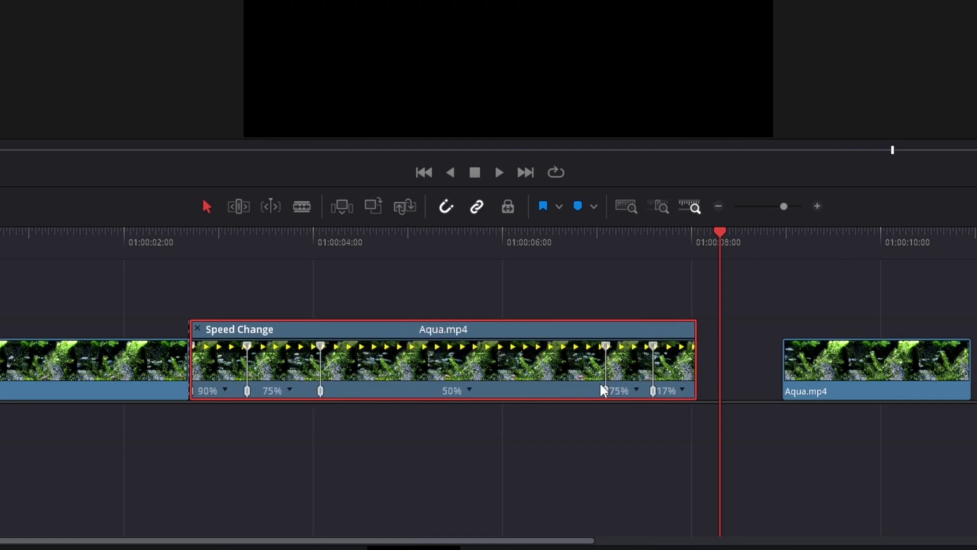
{"action": "left_click_drag", "start_coordinate": [606, 393], "coordinate": [384, 406]}
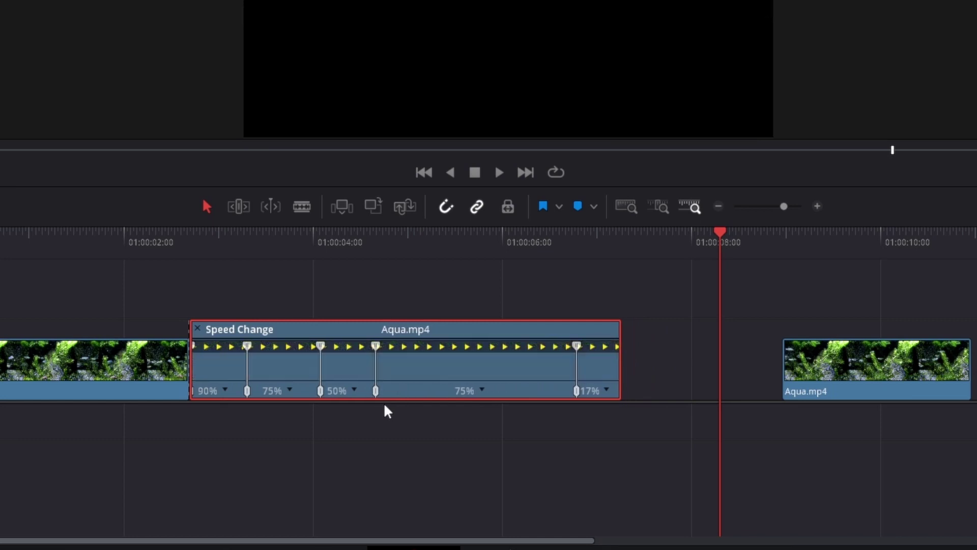
{"action": "left_click_drag", "start_coordinate": [576, 392], "coordinate": [566, 398]}
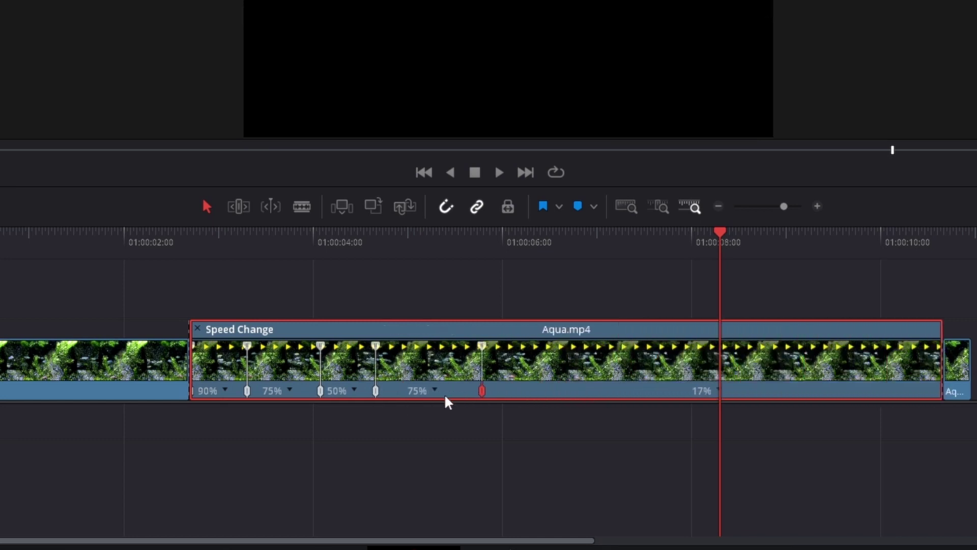
{"action": "left_click_drag", "start_coordinate": [448, 403], "coordinate": [426, 400]}
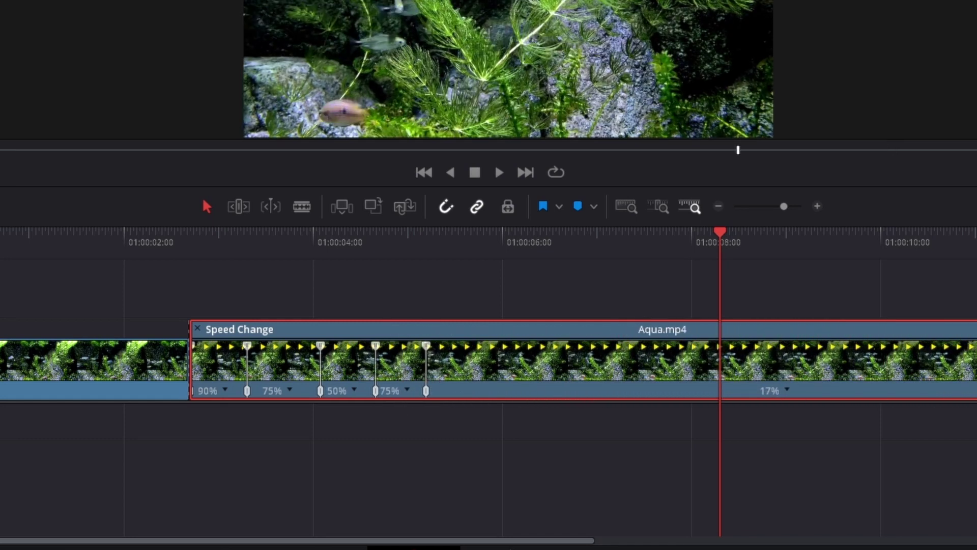
{"action": "left_click_drag", "start_coordinate": [975, 350], "coordinate": [560, 349]}
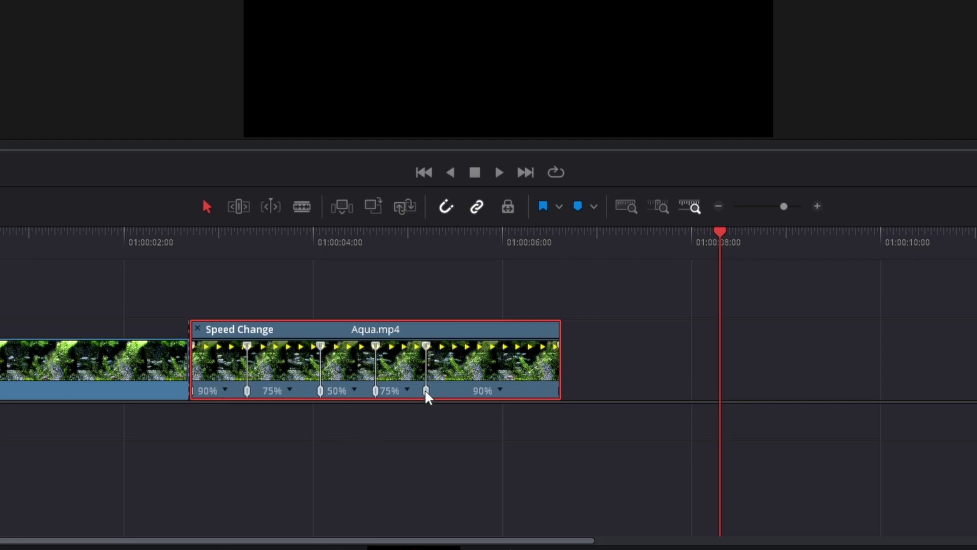
Lengthen the 50% and second 75% sections, then move the last Aqua.mp4 clip against the ramp
{"action": "left_click_drag", "start_coordinate": [427, 393], "coordinate": [493, 395]}
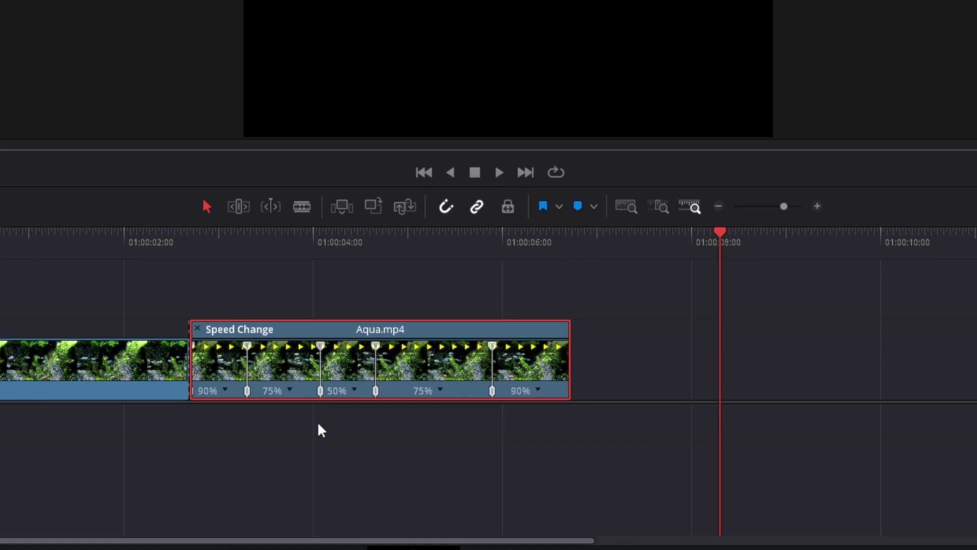
{"action": "left_click_drag", "start_coordinate": [375, 392], "coordinate": [440, 400]}
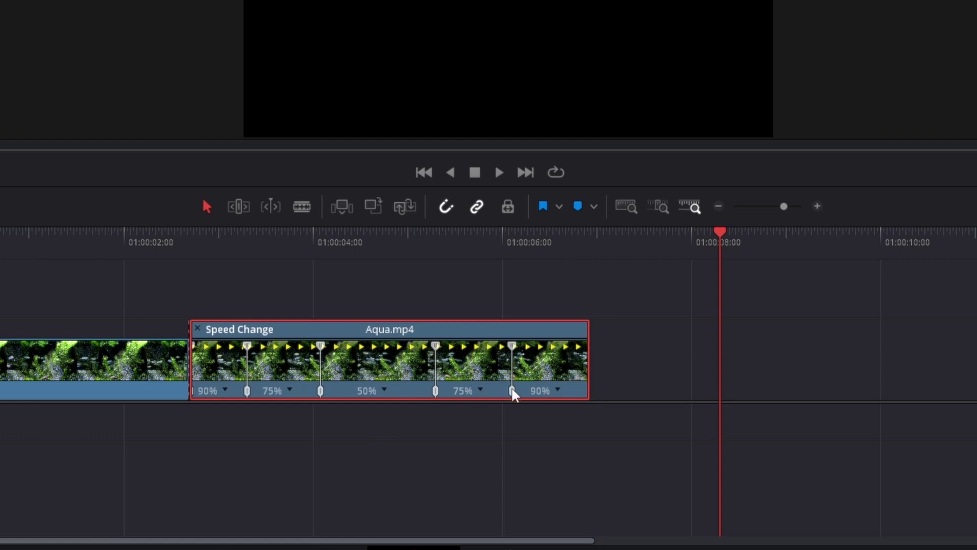
{"action": "left_click_drag", "start_coordinate": [513, 389], "coordinate": [522, 386]}
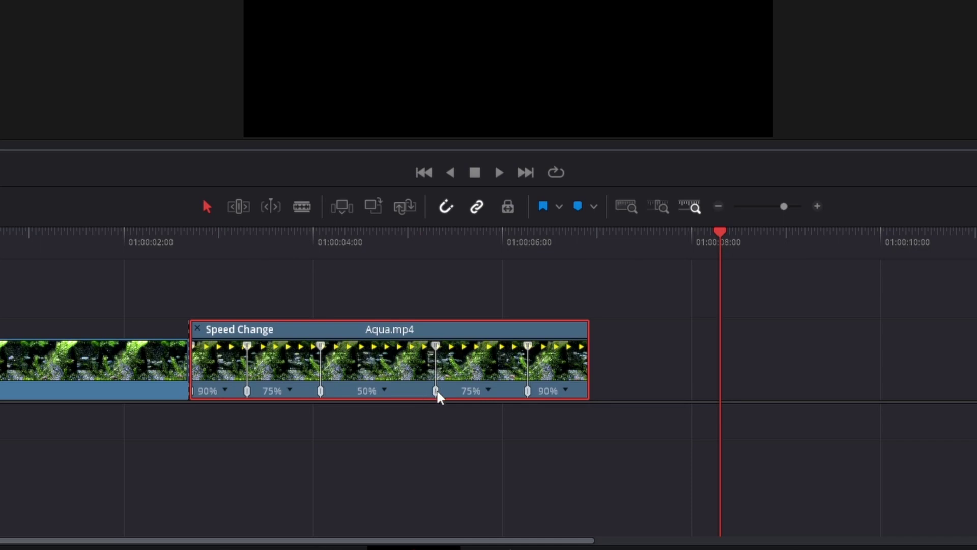
{"action": "left_click_drag", "start_coordinate": [435, 390], "coordinate": [469, 389]}
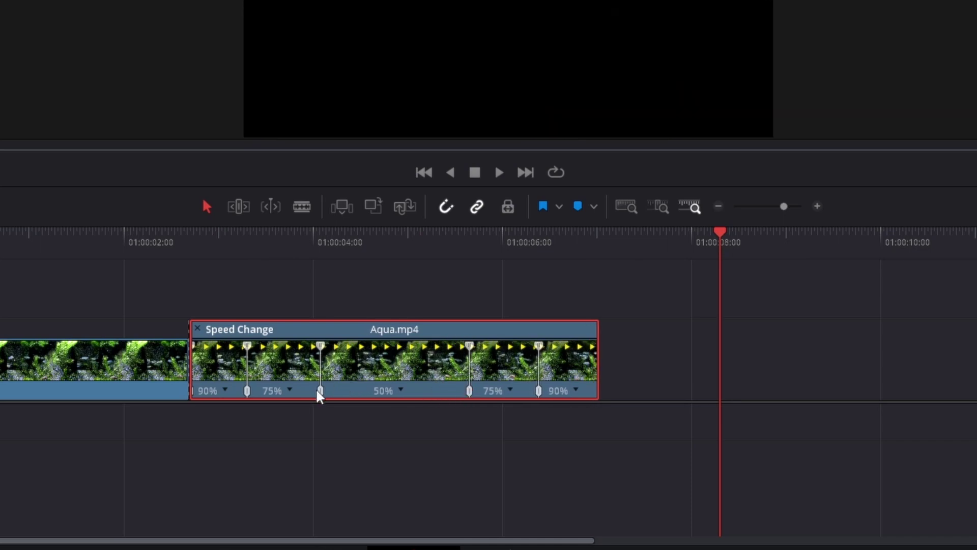
{"action": "left_click_drag", "start_coordinate": [244, 391], "coordinate": [255, 390]}
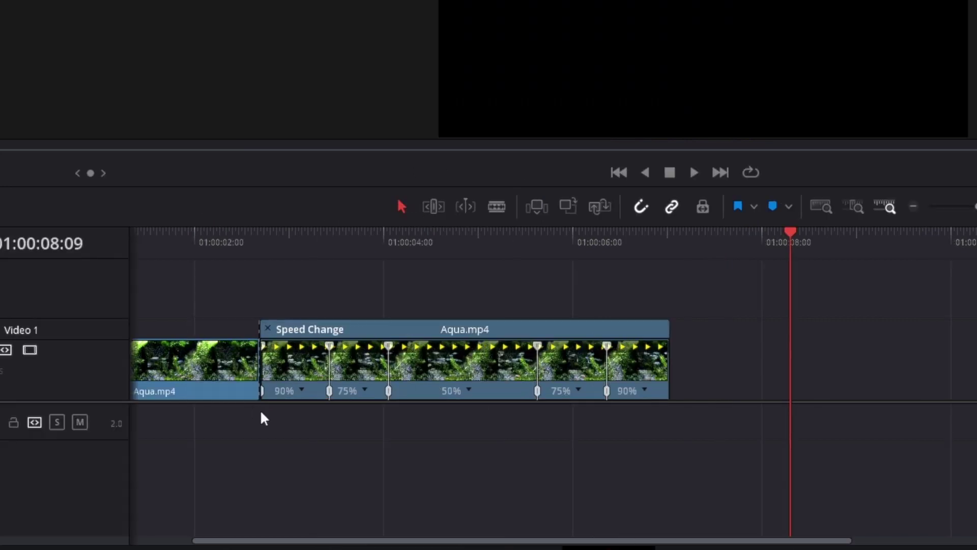
{"action": "left_click_drag", "start_coordinate": [118, 368], "coordinate": [612, 248]}
{"action": "left_click_drag", "start_coordinate": [687, 249], "coordinate": [852, 375]}
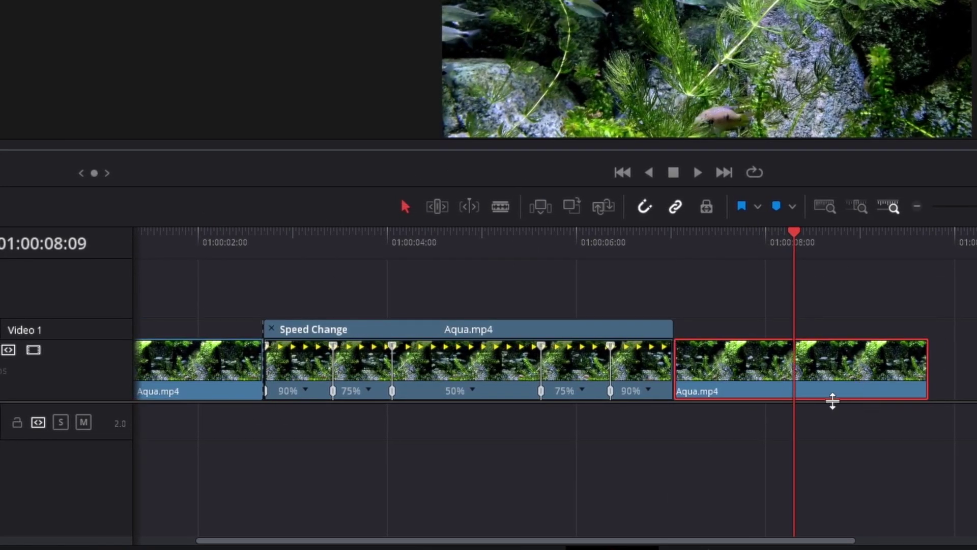
Park the playhead at 01:00:03:23 and add a speed point in the first 75% section
{"action": "left_click", "coordinate": [257, 452]}
{"action": "left_click", "coordinate": [192, 387]}
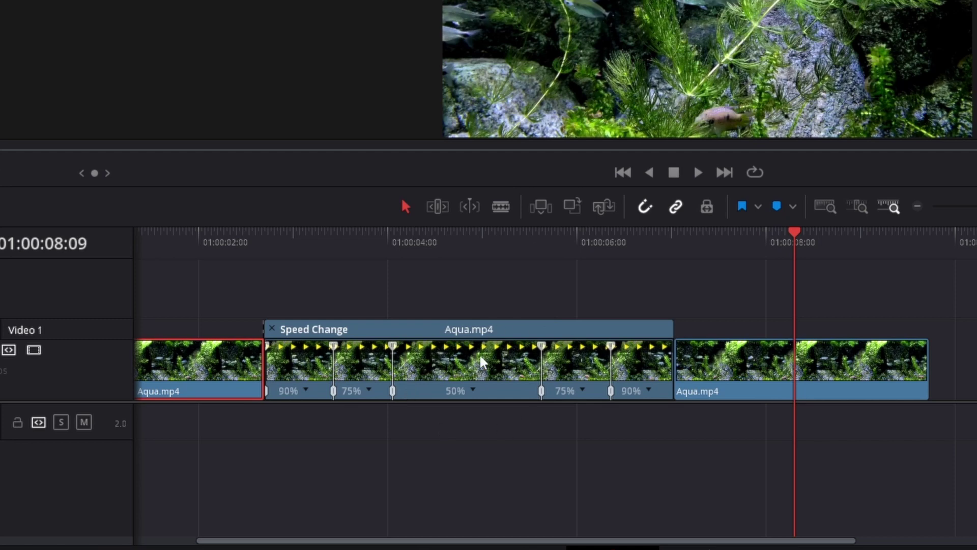
{"action": "left_click", "coordinate": [738, 371]}
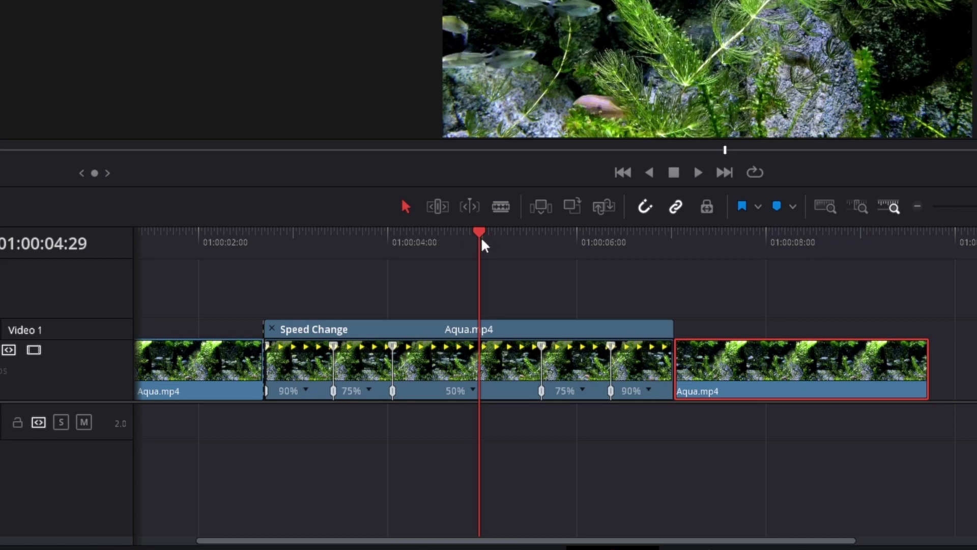
{"action": "left_click_drag", "start_coordinate": [479, 234], "coordinate": [369, 237]}
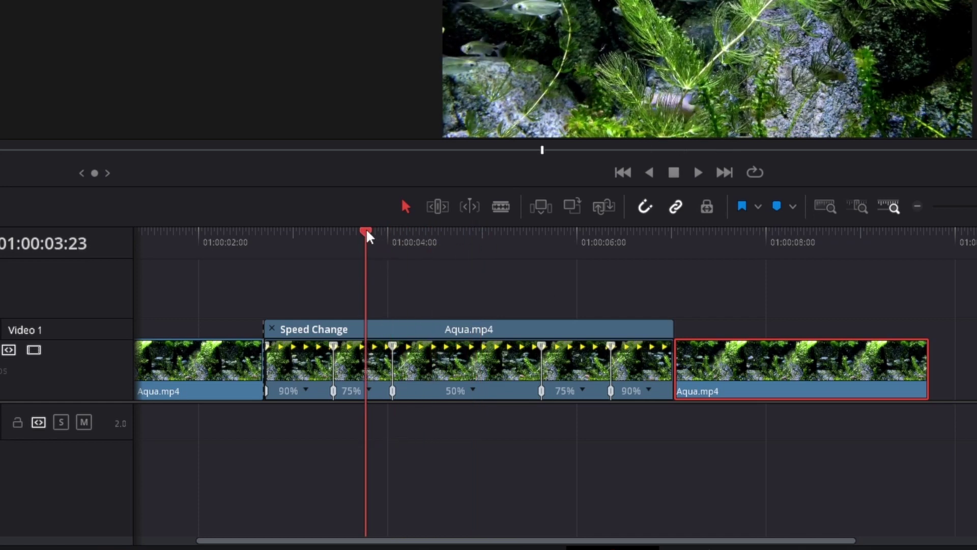
{"action": "left_click", "coordinate": [368, 390]}
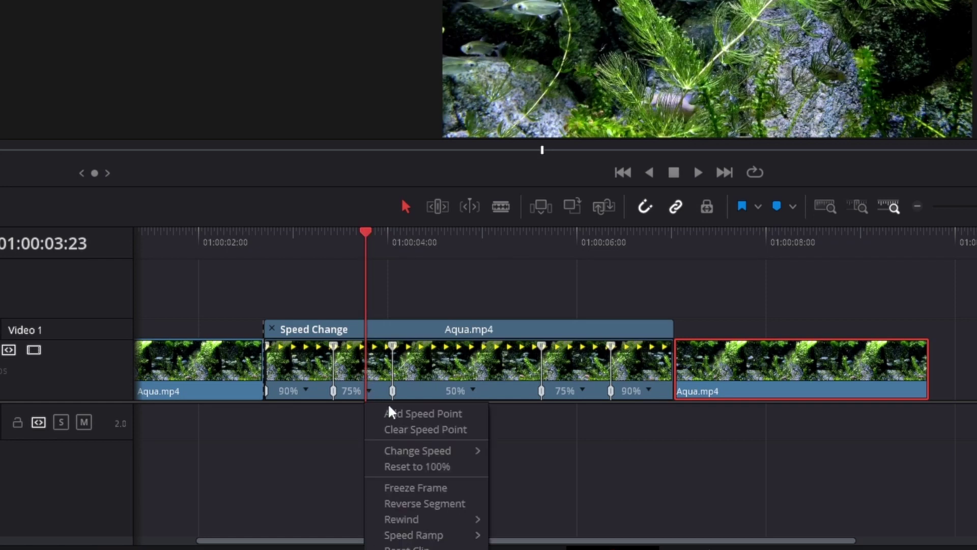
{"action": "left_click", "coordinate": [418, 424]}
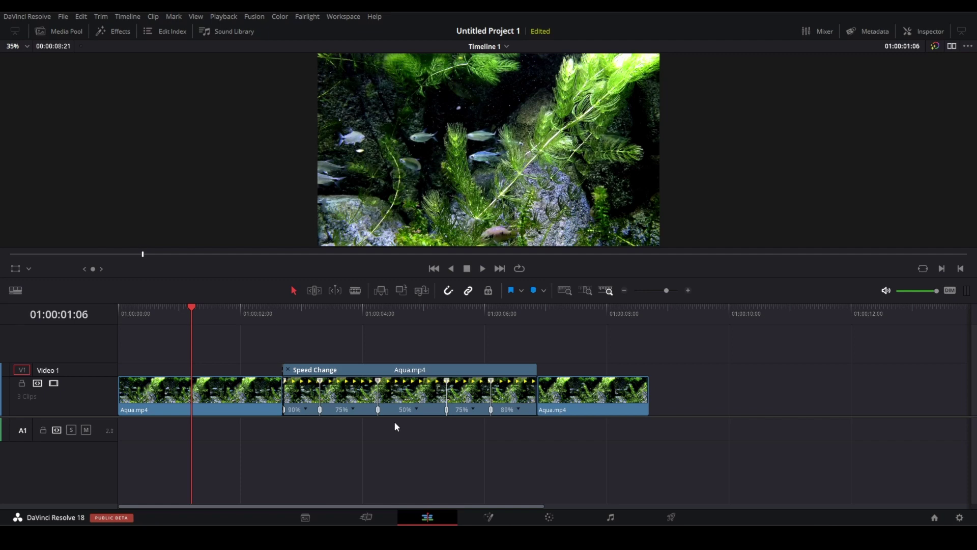
In the Speed Change clip's Inspector, set Retime and Scaling > Retime Process to Optical Flow
{"action": "left_click", "coordinate": [404, 372]}
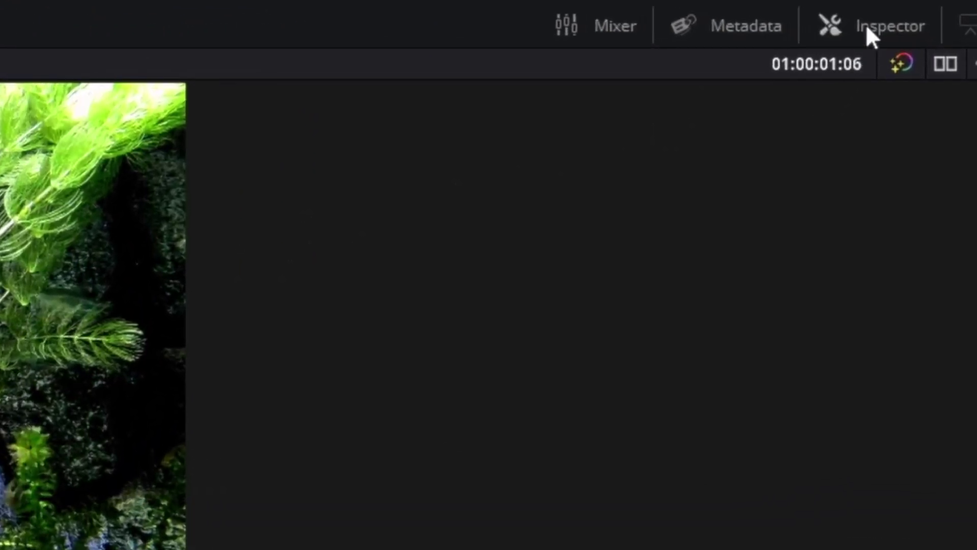
{"action": "left_click", "coordinate": [866, 24]}
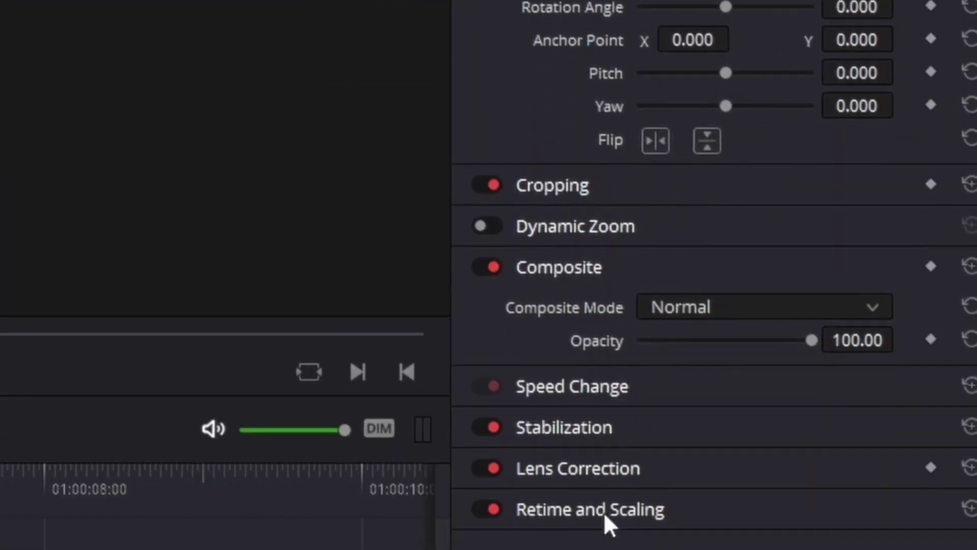
{"action": "left_click", "coordinate": [611, 509]}
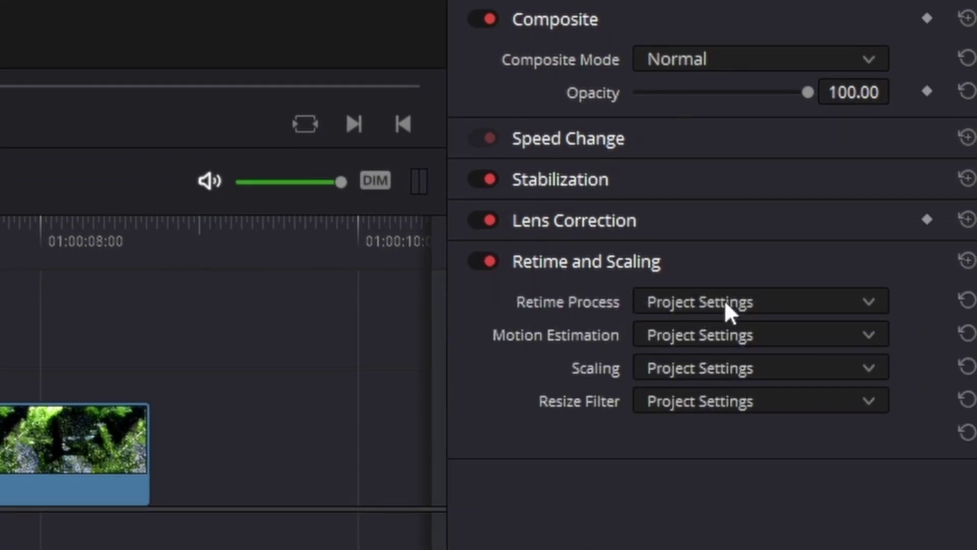
{"action": "left_click", "coordinate": [868, 303]}
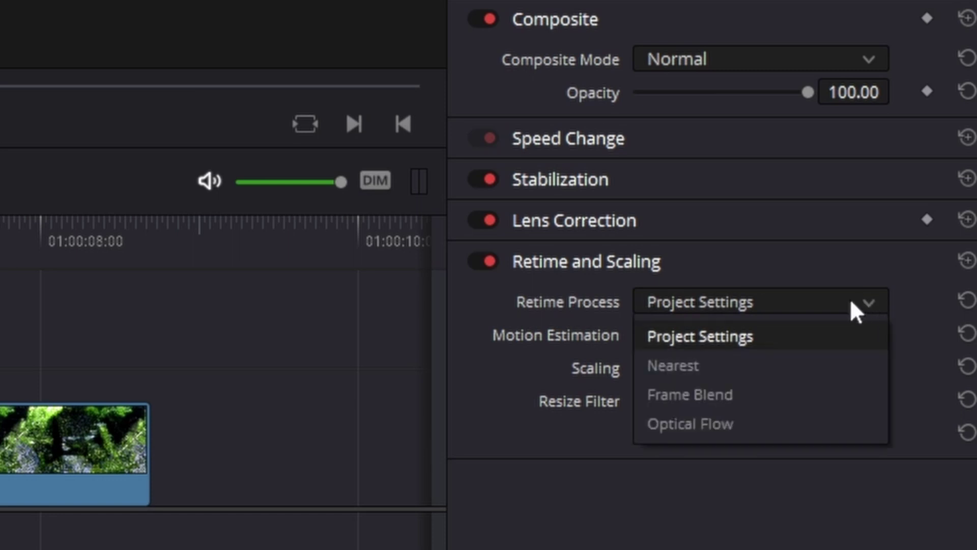
{"action": "left_click", "coordinate": [753, 427]}
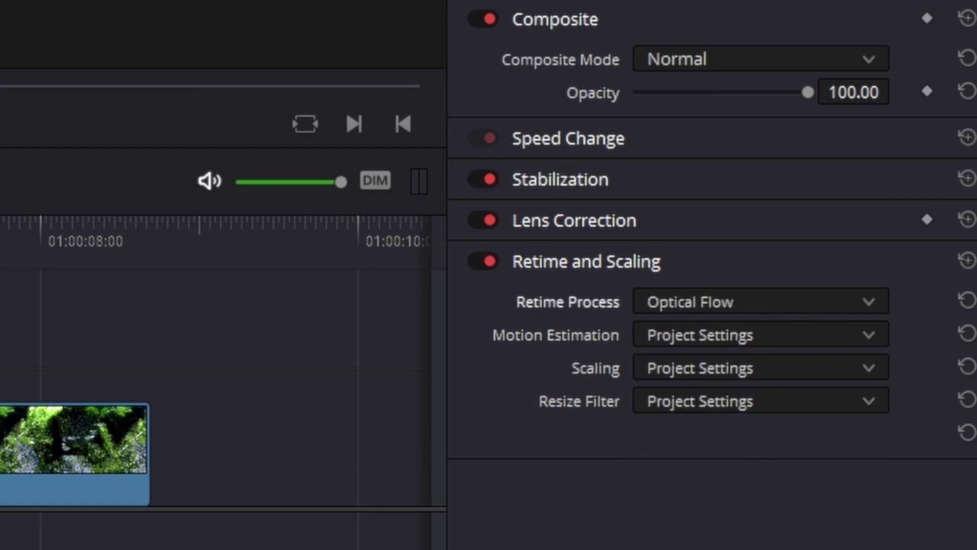